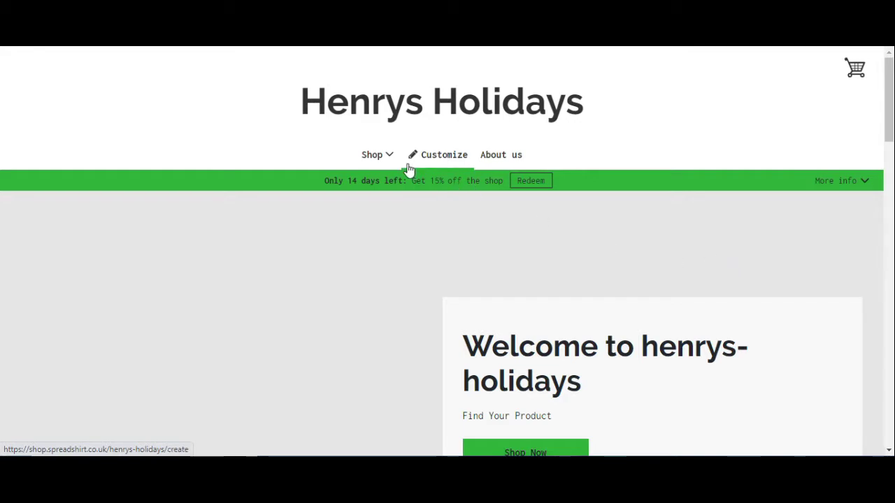
- Open the product customizer and check the Henrys Holidays T-shirt and the saved product offer
mouse_move(394, 162)
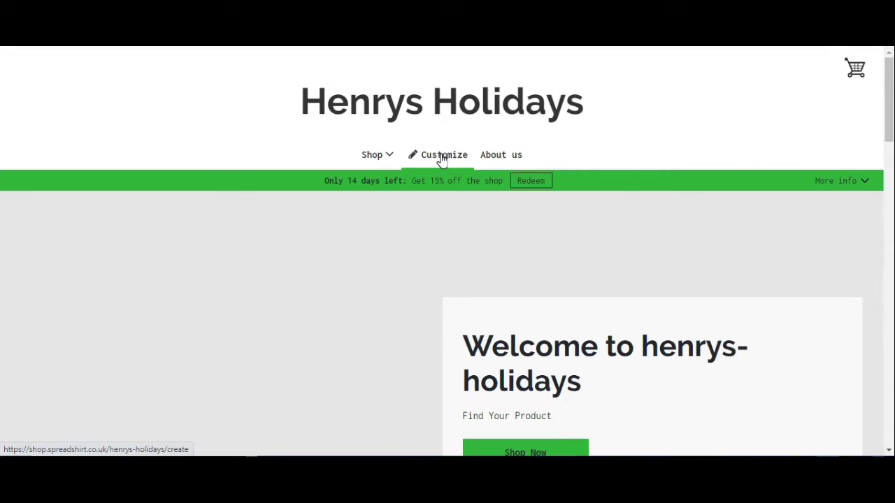
left_click(442, 156)
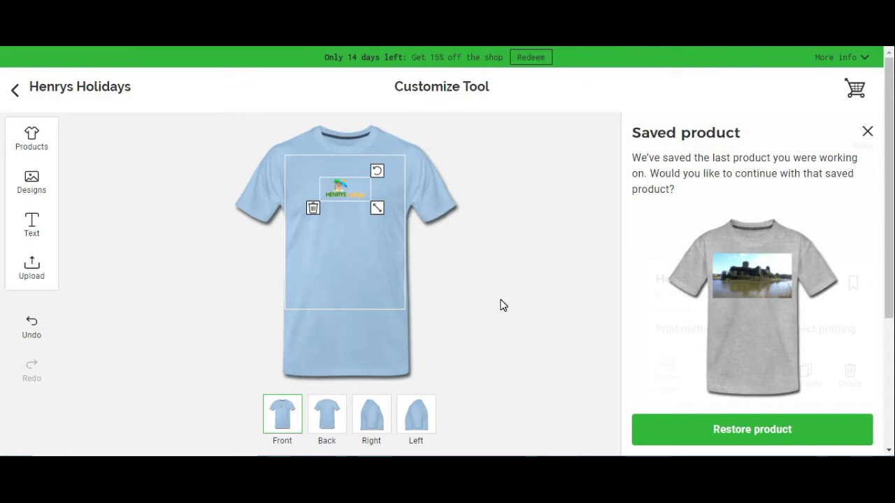
scroll(497, 290, "down", 3)
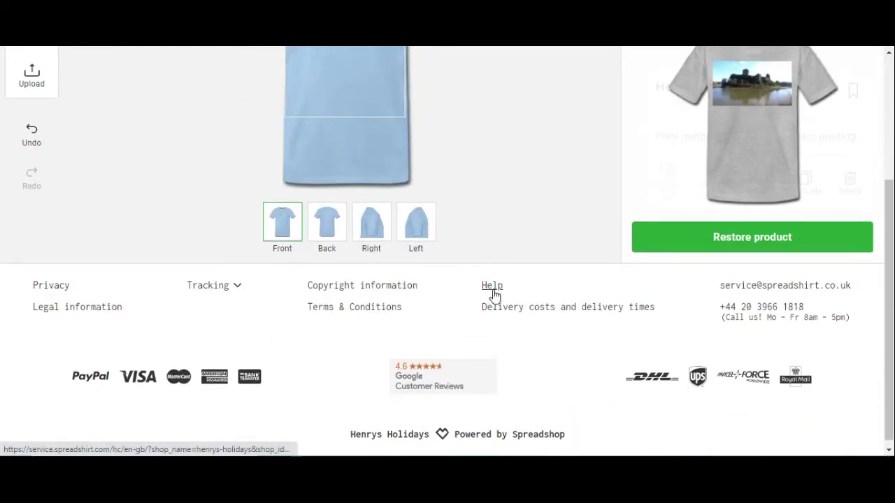
scroll(493, 290, "up", 3)
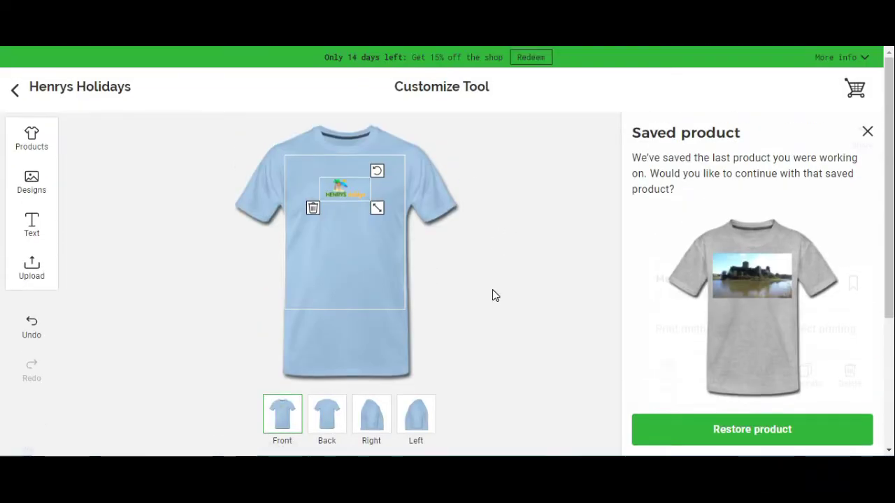
- Restore the saved castle-photo T-shirt and try navy, red, black and royal blue
left_click(759, 431)
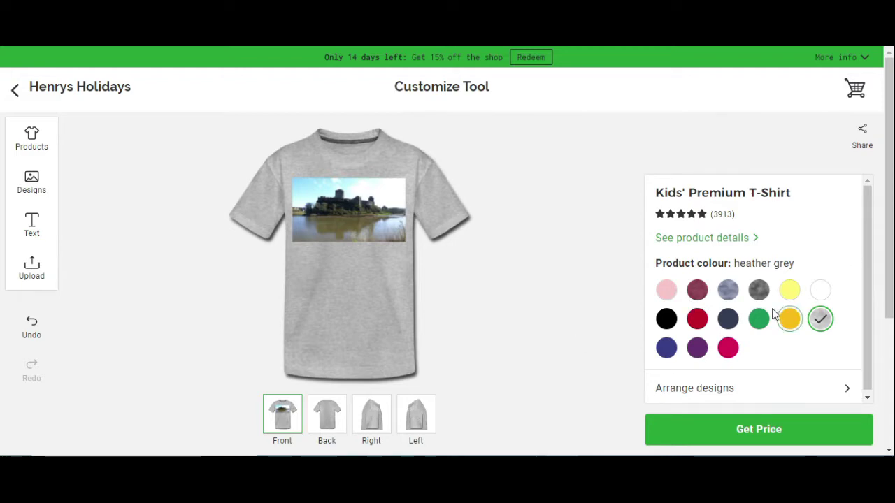
left_click(728, 318)
left_click(696, 330)
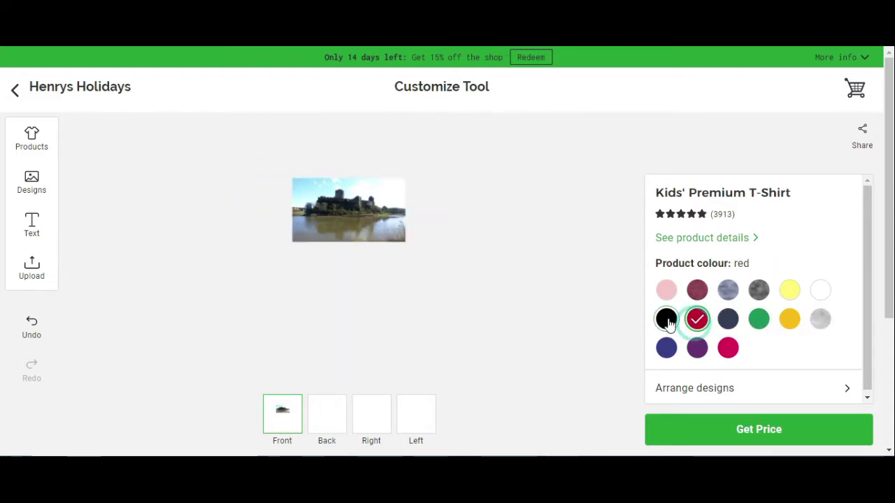
left_click(666, 319)
left_click(667, 347)
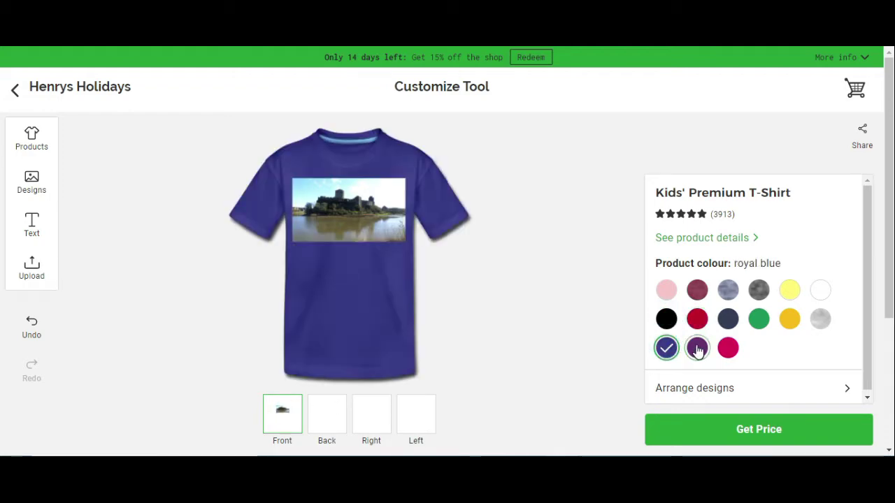
- Try purple, dark pink, kelly green and sun yellow, finishing on white for the shirt
left_click(697, 347)
left_click(728, 348)
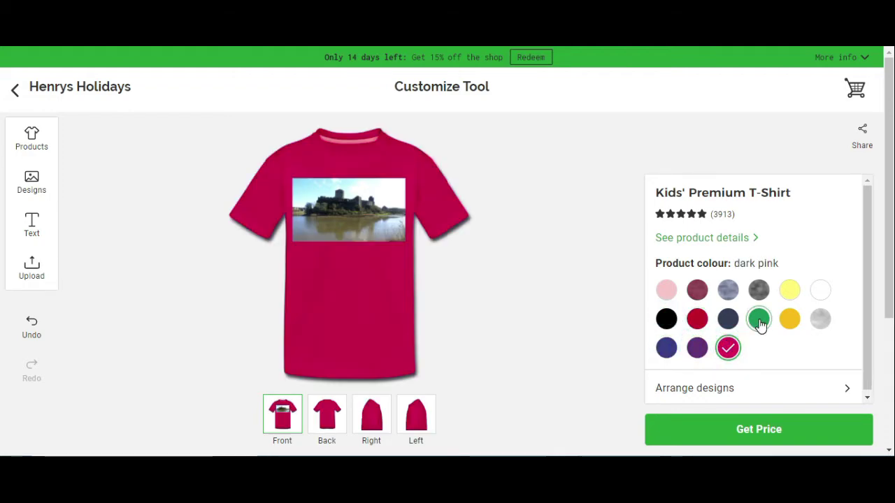
left_click(756, 323)
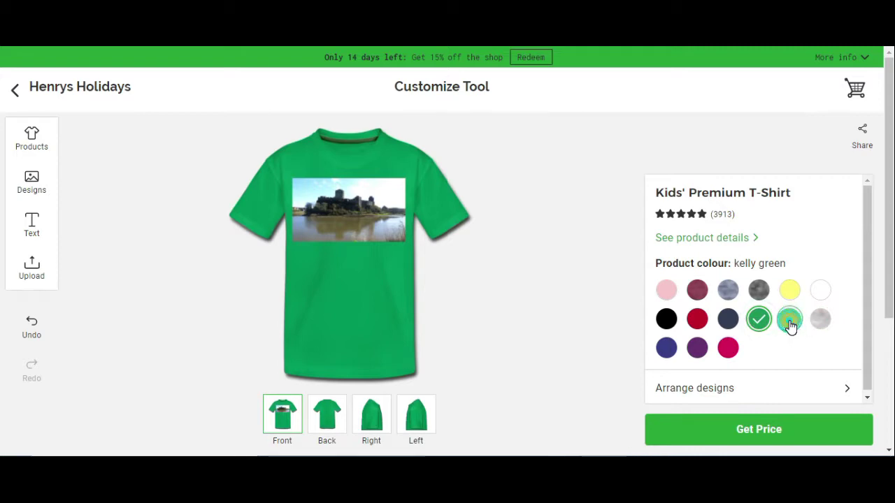
left_click(790, 326)
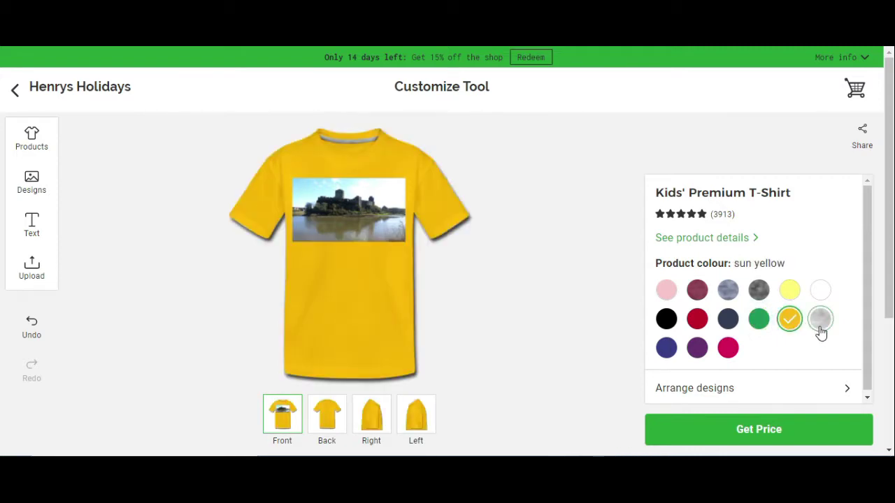
left_click(822, 292)
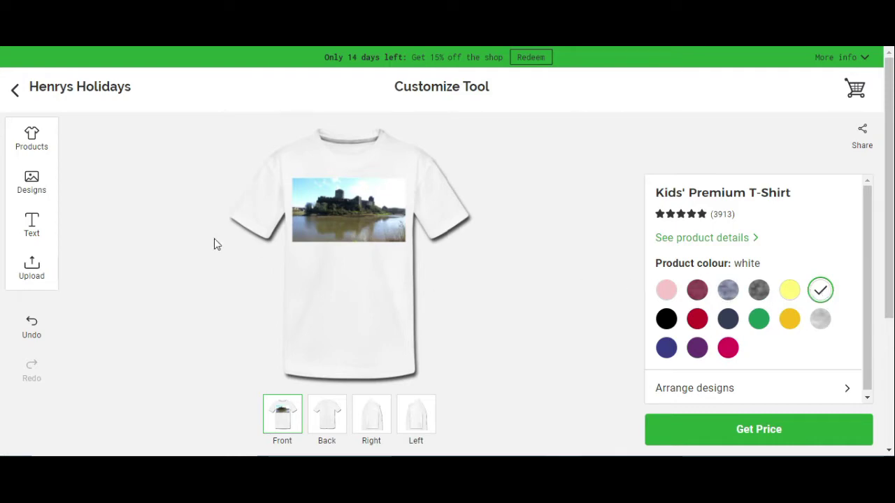
left_click(29, 137)
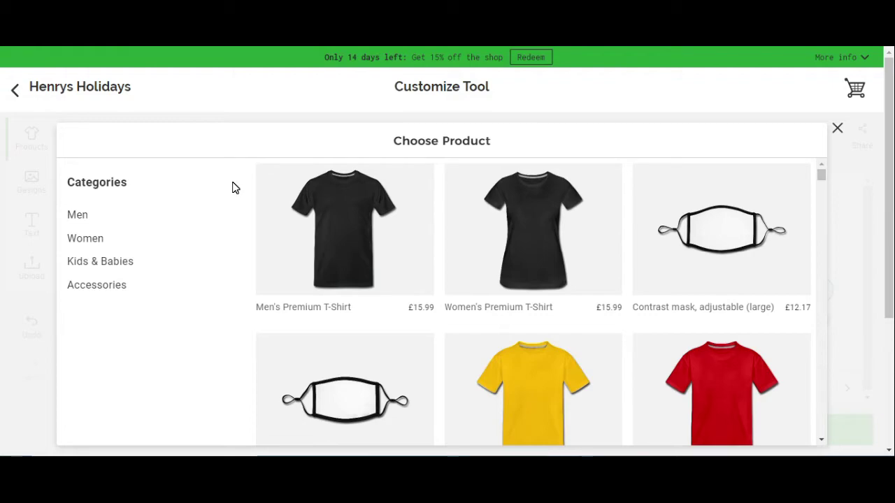
- Replace the kids' T-shirt with the Contrasting Mug from the Choose Product catalogue
scroll(629, 280, "down", 4)
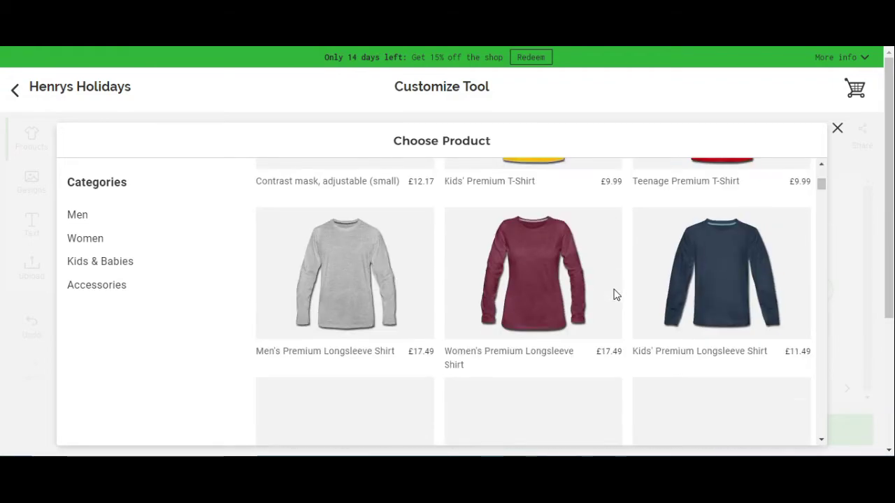
scroll(615, 294, "down", 7)
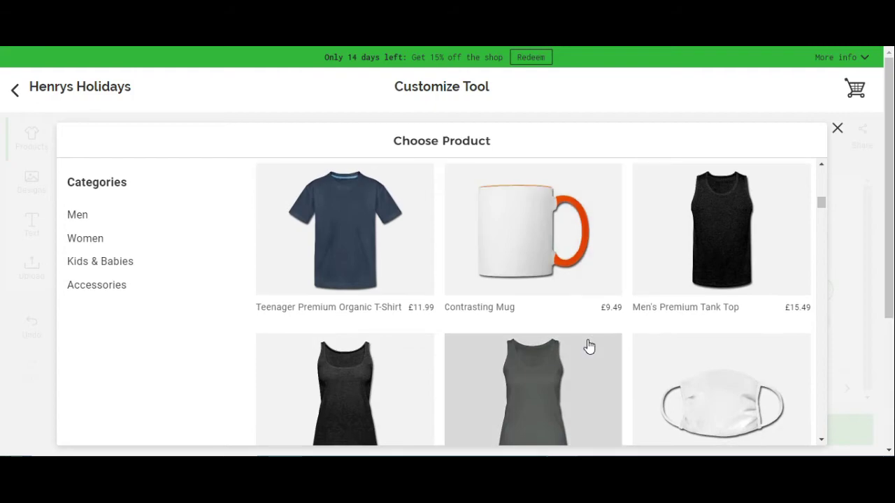
scroll(589, 345, "down", 3)
scroll(586, 345, "up", 4)
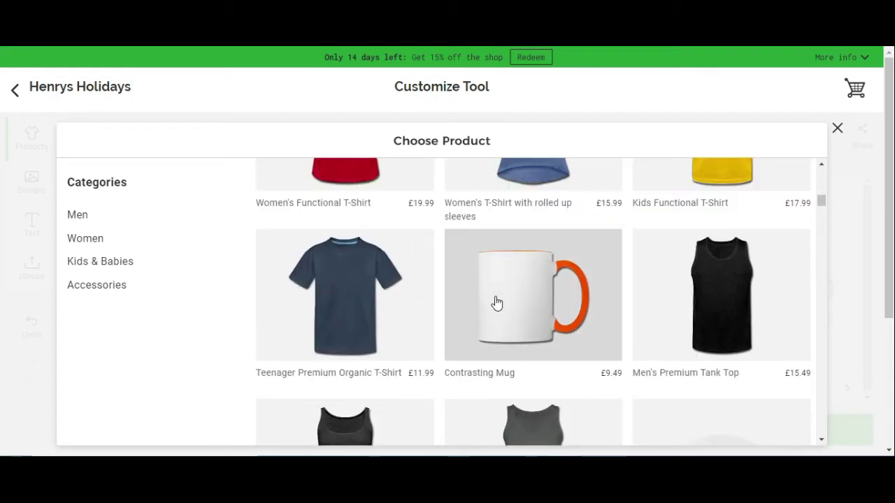
left_click(521, 292)
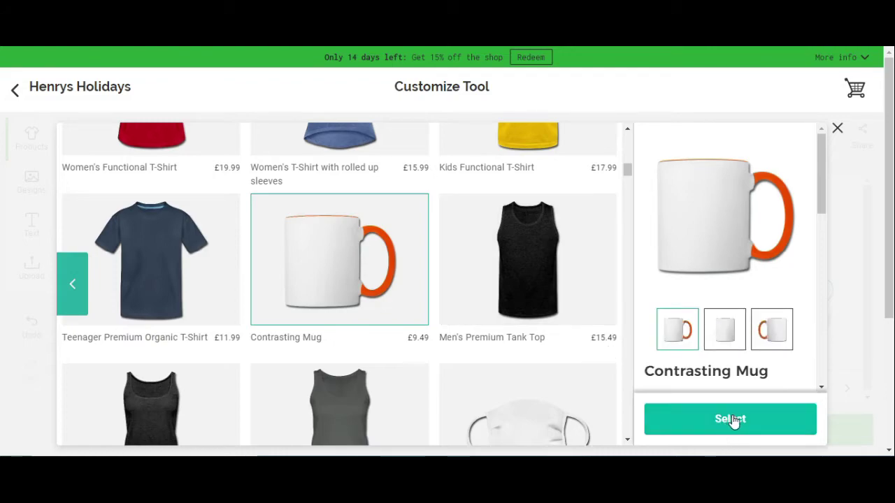
left_click(733, 420)
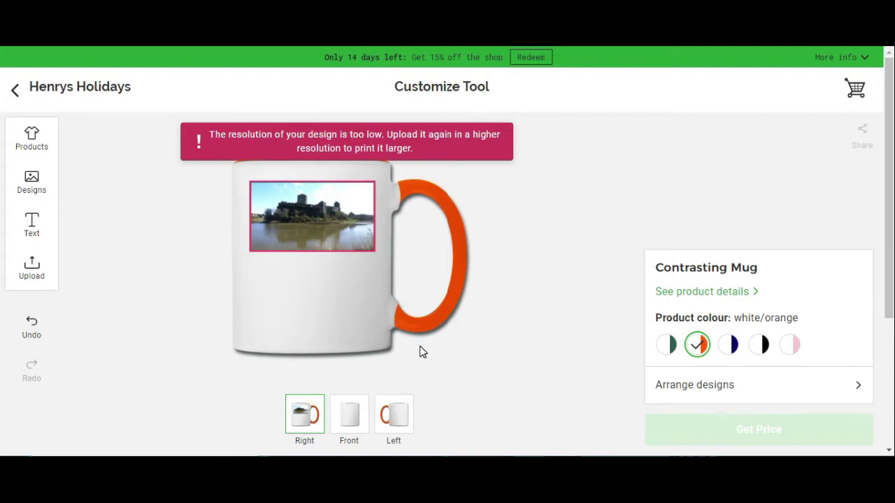
- Delete the castle photo from the Contrasting Mug's Right view
scroll(495, 335, "down", 2)
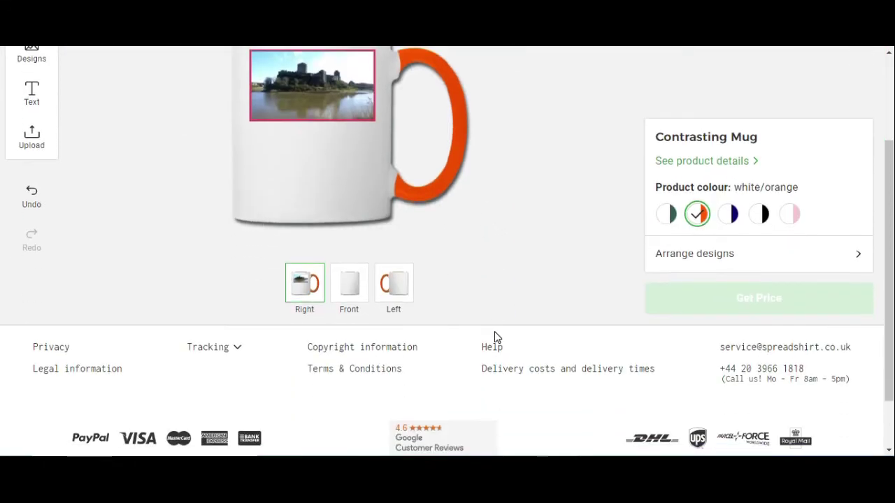
scroll(495, 336, "up", 2)
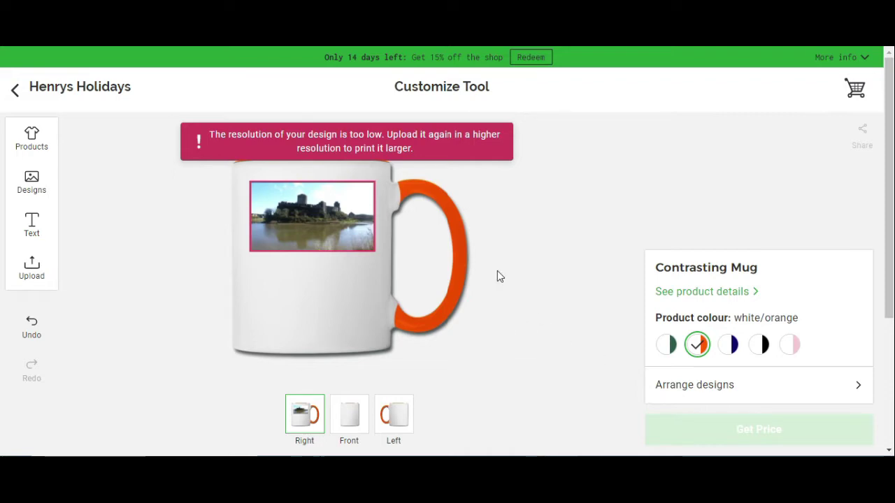
left_click(322, 220)
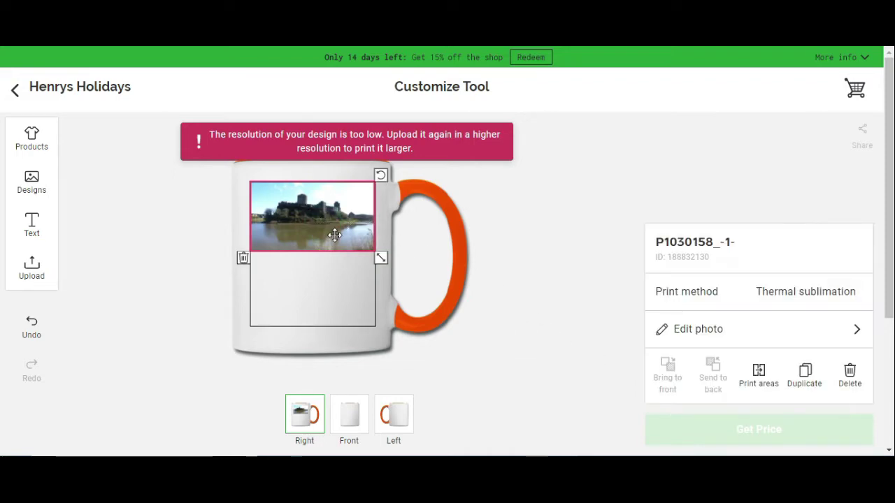
left_click(243, 258)
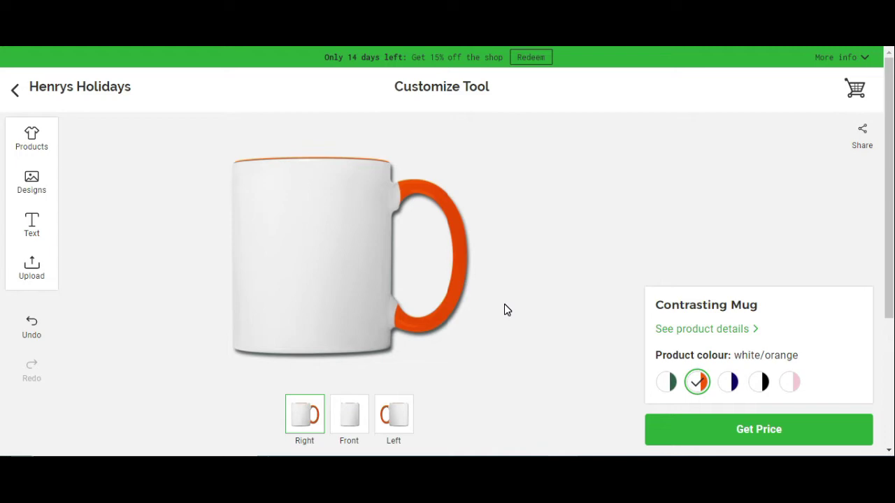
- Change the mug's colour to white/cobalt blue, briefly trying white/dark green first
left_click(666, 383)
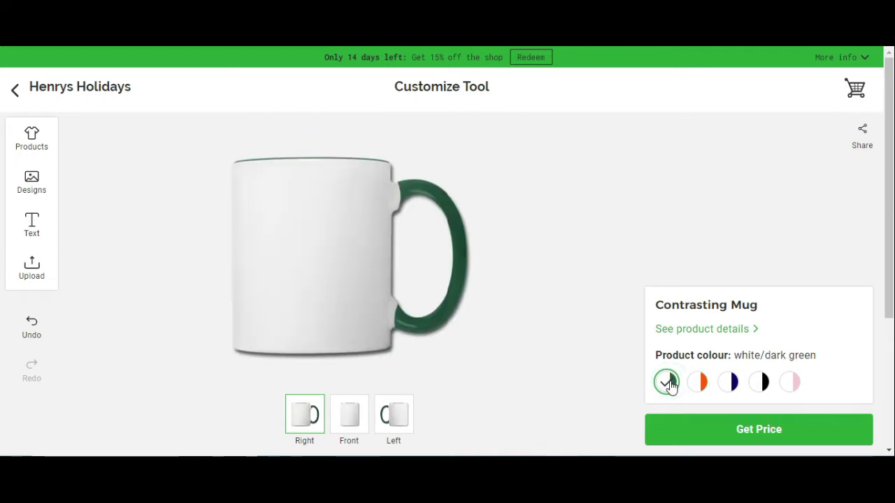
left_click(728, 382)
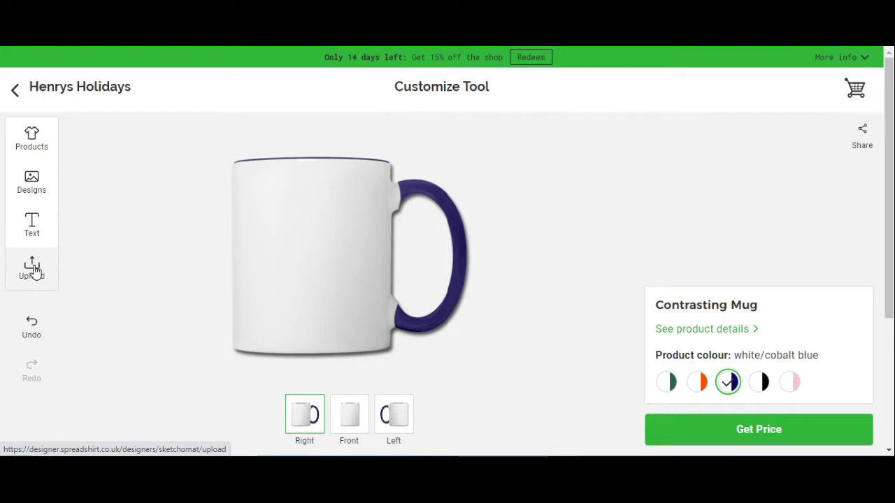
- Accept the image rights agreement and upload the swan photo P1030161 from the computer
left_click(33, 273)
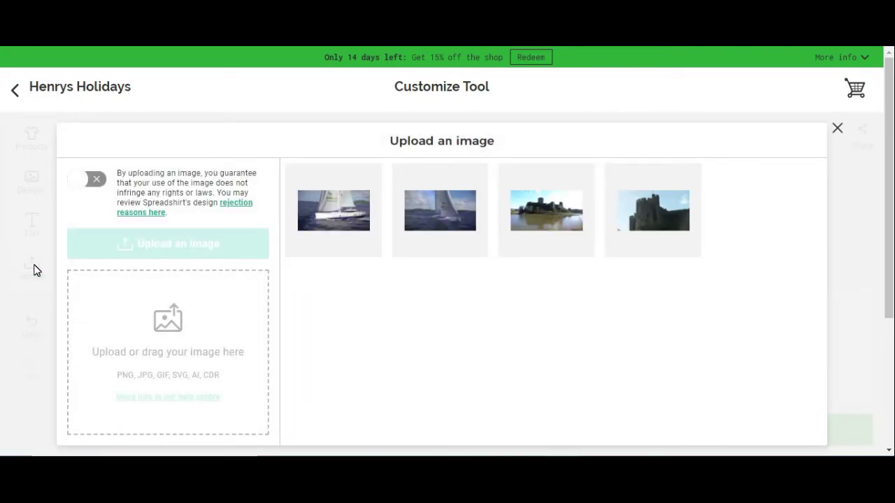
left_click(97, 181)
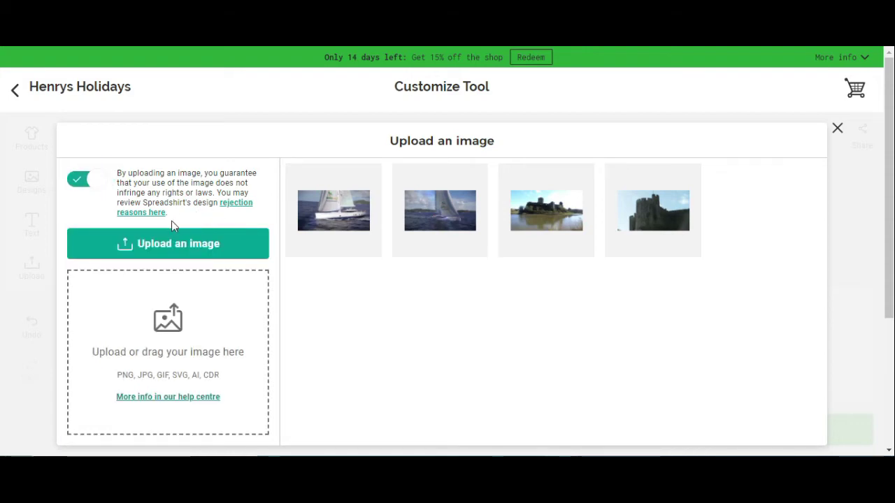
left_click(201, 247)
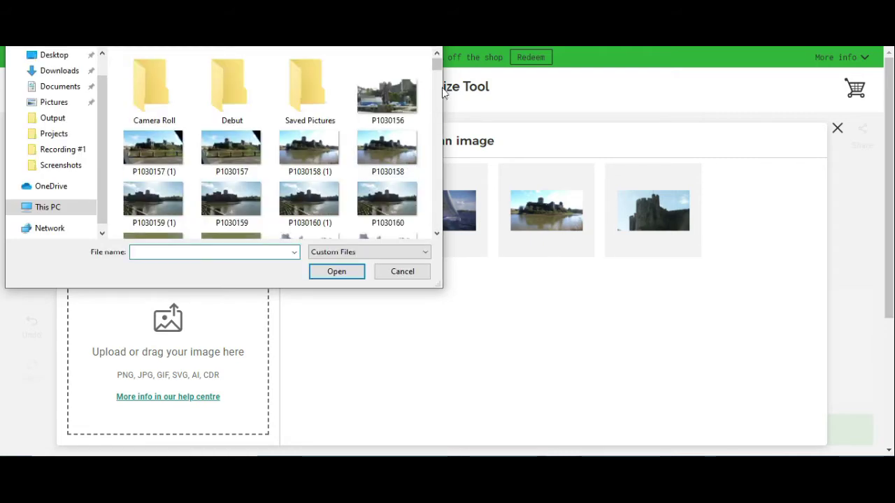
left_click_drag(436, 64, 436, 75)
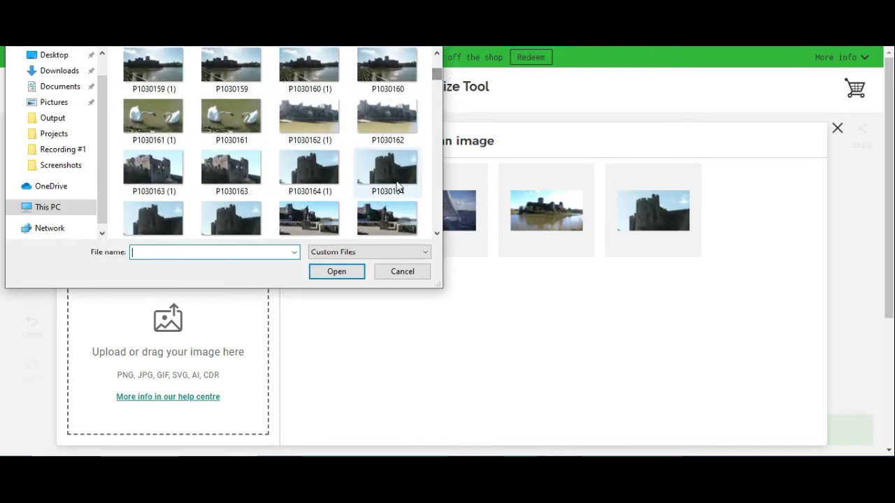
left_click(235, 114)
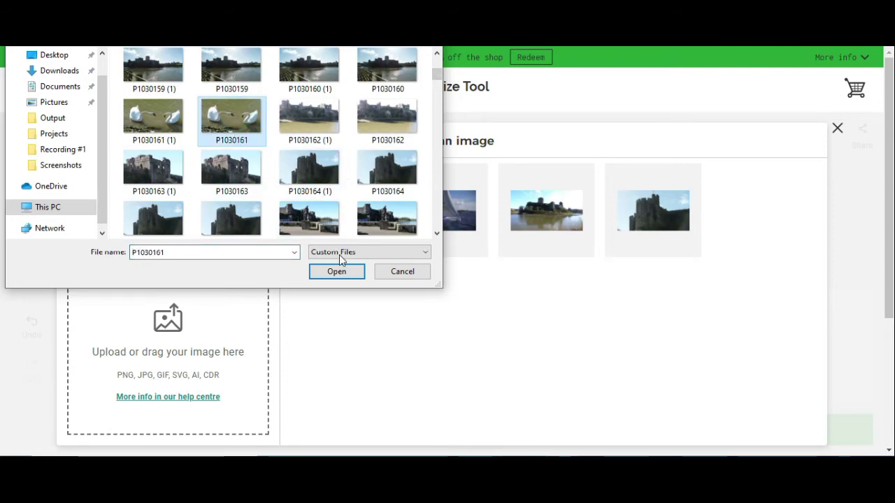
left_click(336, 272)
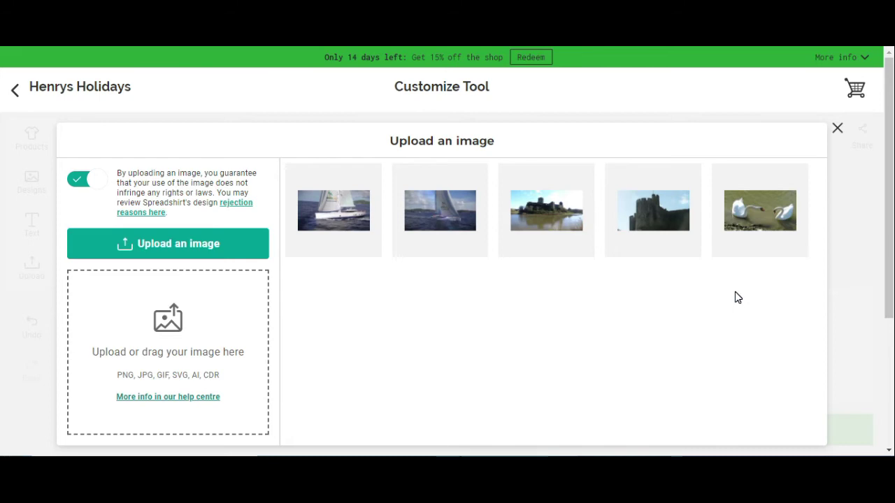
- Place swan photo P1030161 on the mug's right, enlarge it to print-area width and lower it
left_click(762, 217)
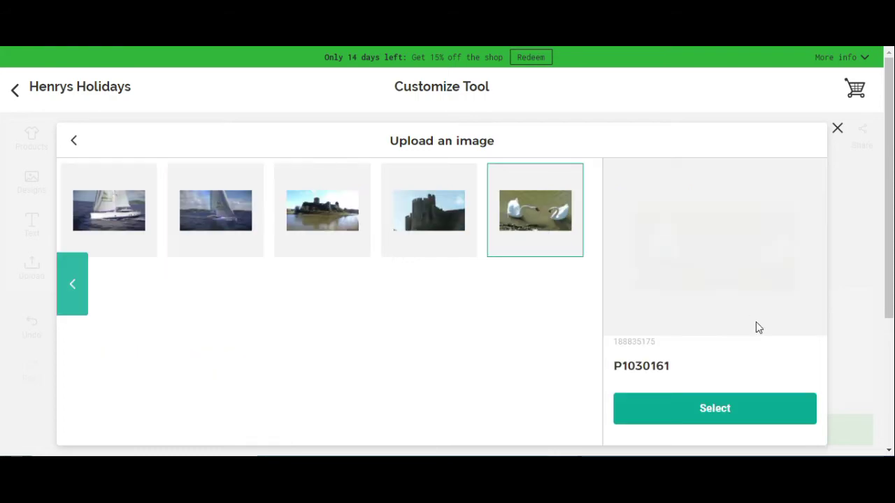
left_click(711, 410)
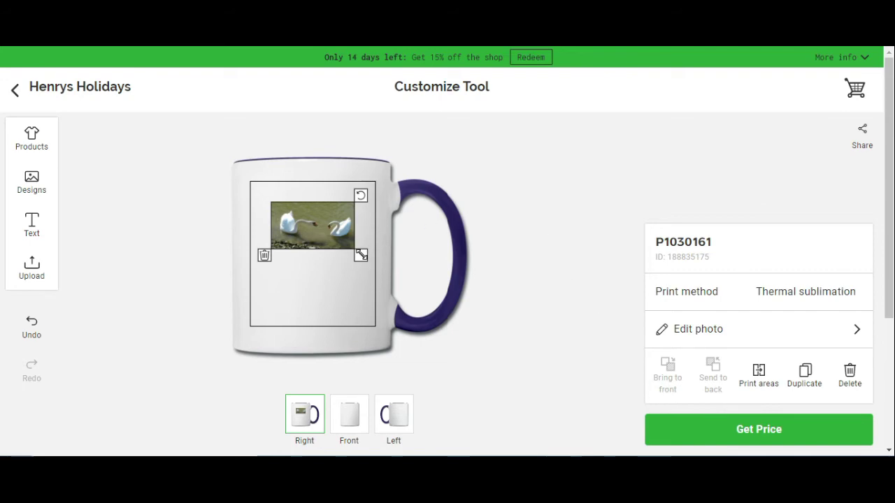
left_click_drag(361, 254, 393, 284)
left_click_drag(333, 235, 472, 276)
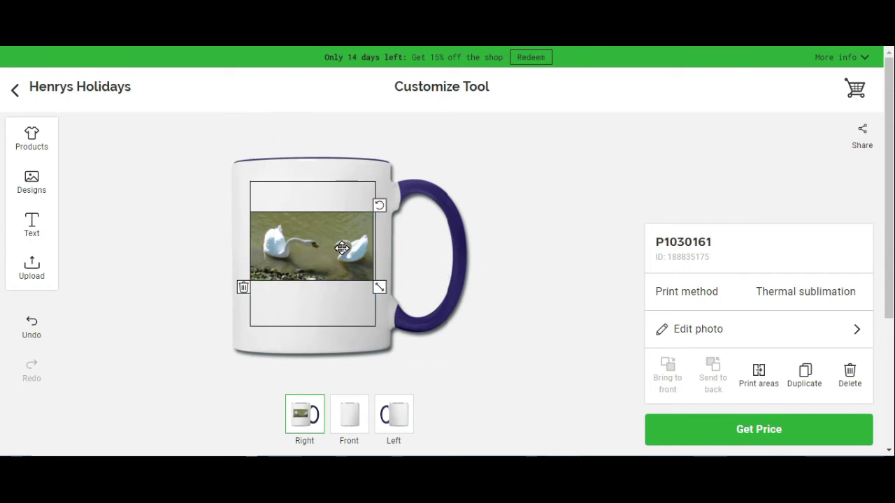
mouse_move(342, 243)
left_mouse_down()
mouse_move(342, 251)
mouse_move(341, 243)
left_mouse_up()
left_click(471, 295)
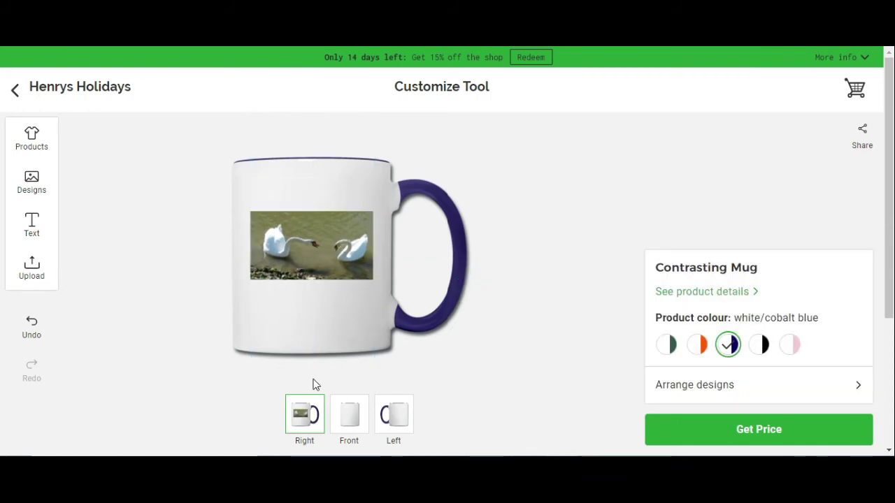
- Switch to the mug's Left view and place the uploaded castle photo P1030158_-1- there
left_click(349, 418)
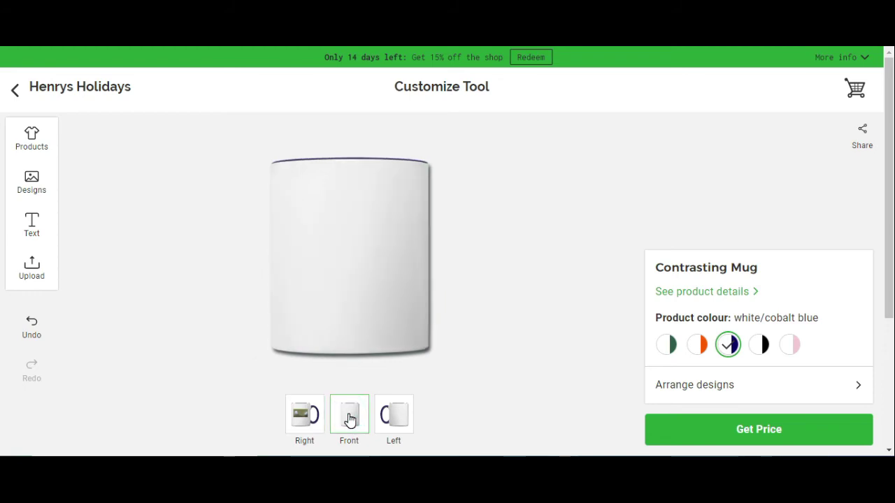
left_click(396, 418)
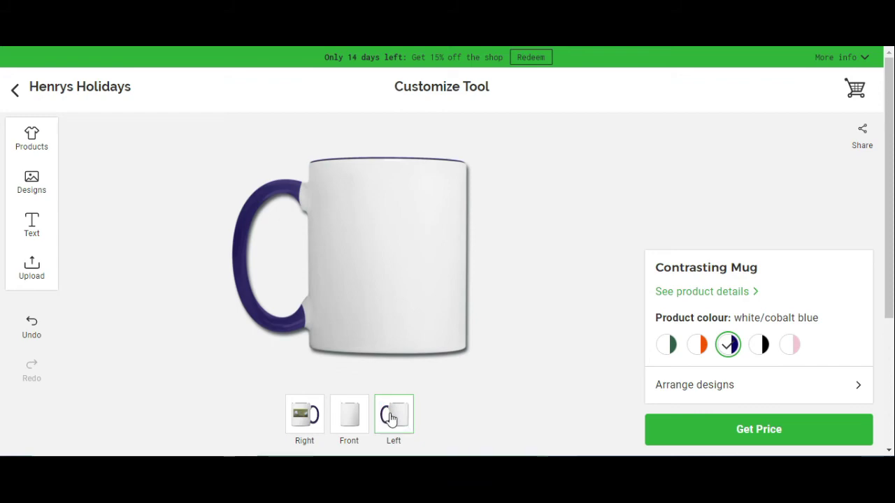
left_click(34, 273)
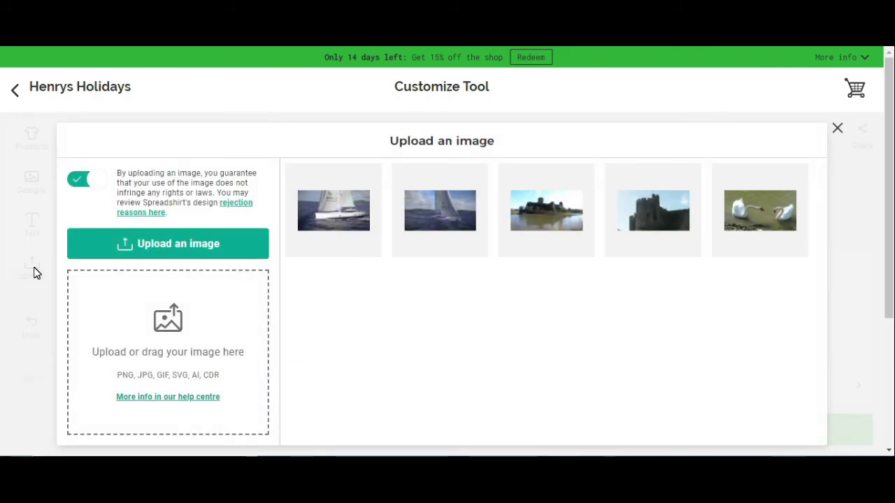
left_click(554, 216)
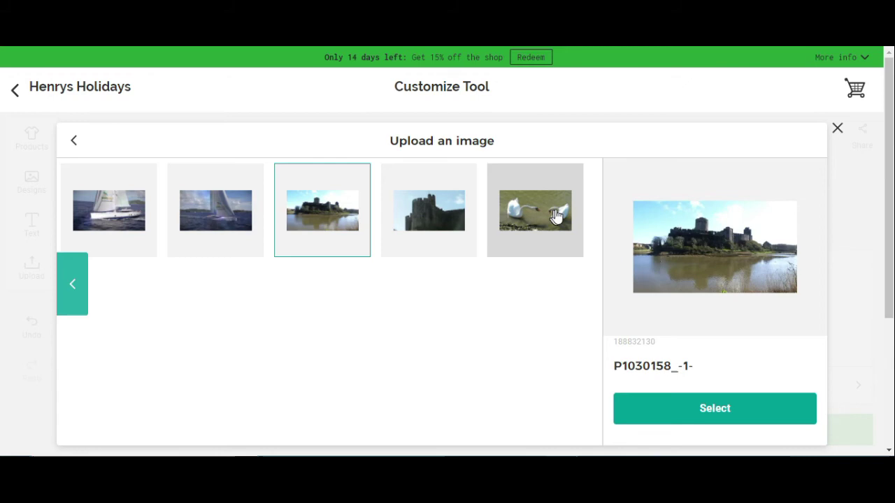
left_click(708, 411)
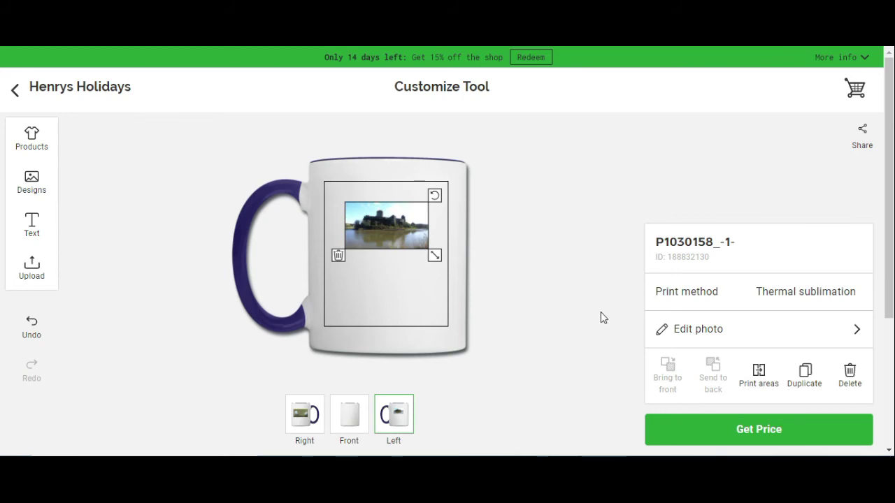
- Widen the castle photo to 2.33 in and drag it down to the print area's middle
left_click_drag(434, 255, 466, 314)
left_click_drag(405, 238, 408, 269)
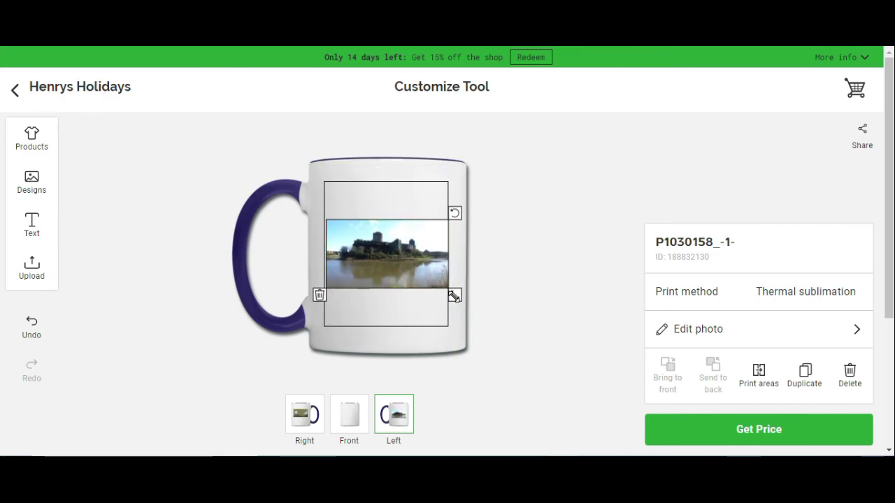
left_click(399, 256)
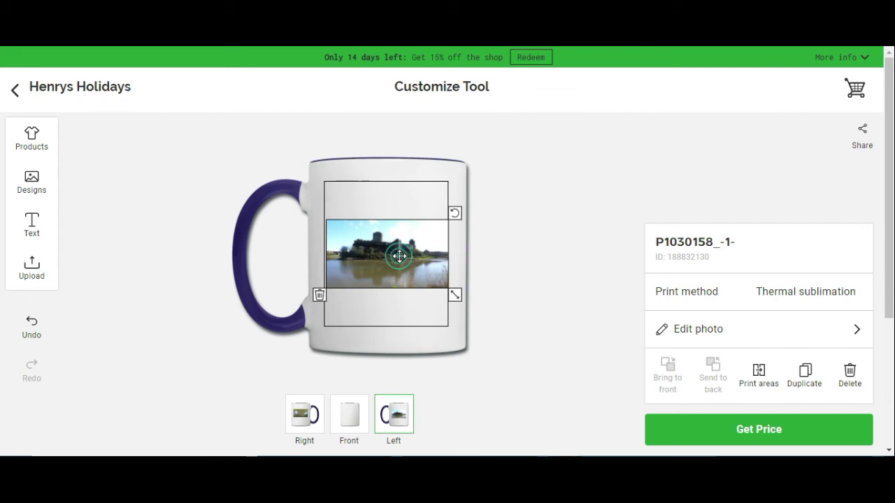
left_click_drag(399, 257, 401, 255)
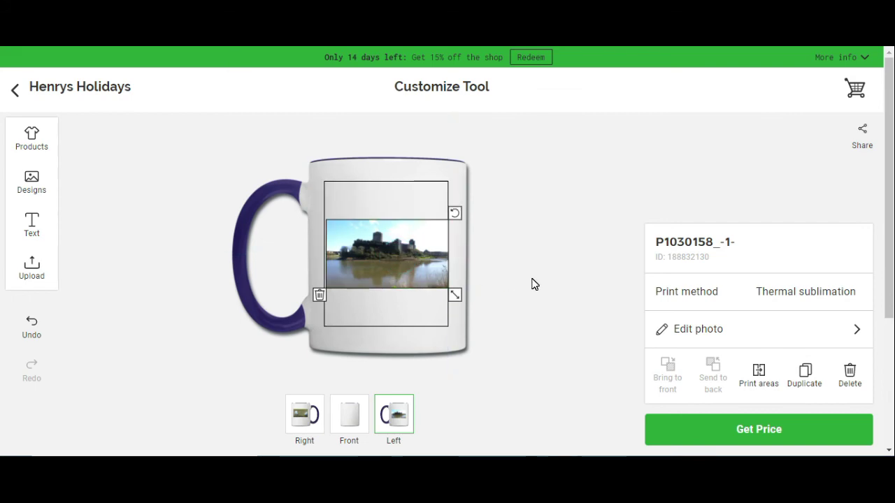
- Request the finished mug's price, showing £17.49 for one item
left_click(739, 429)
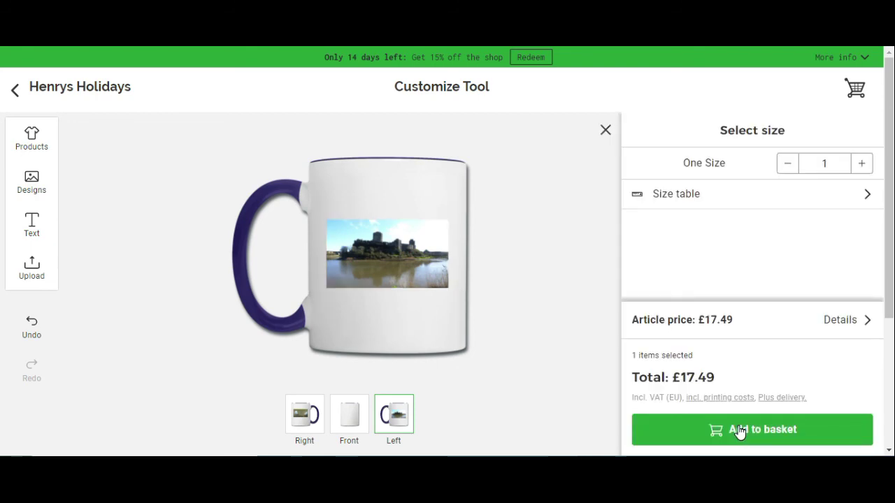